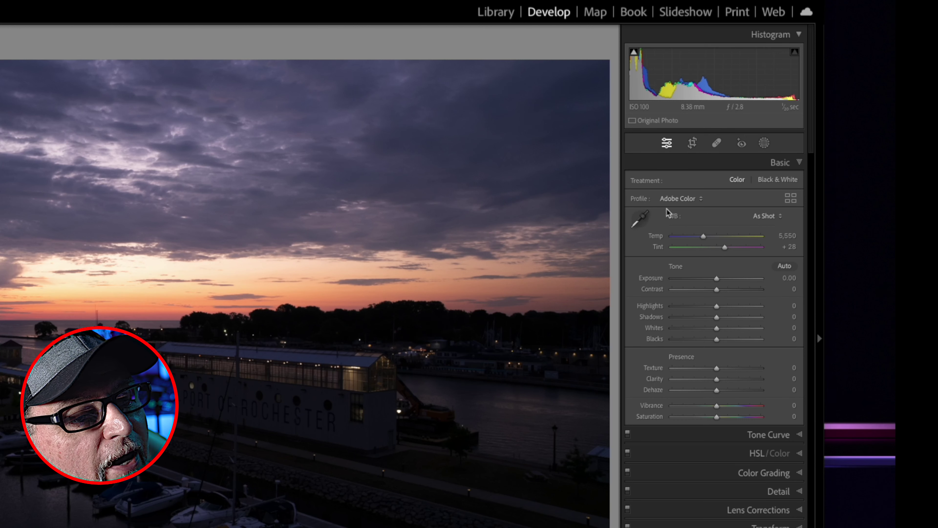
# Try the Adobe Landscape profile on the sunset photo, followed by the Adobe Neutral profile.
pyautogui.click(699, 201)
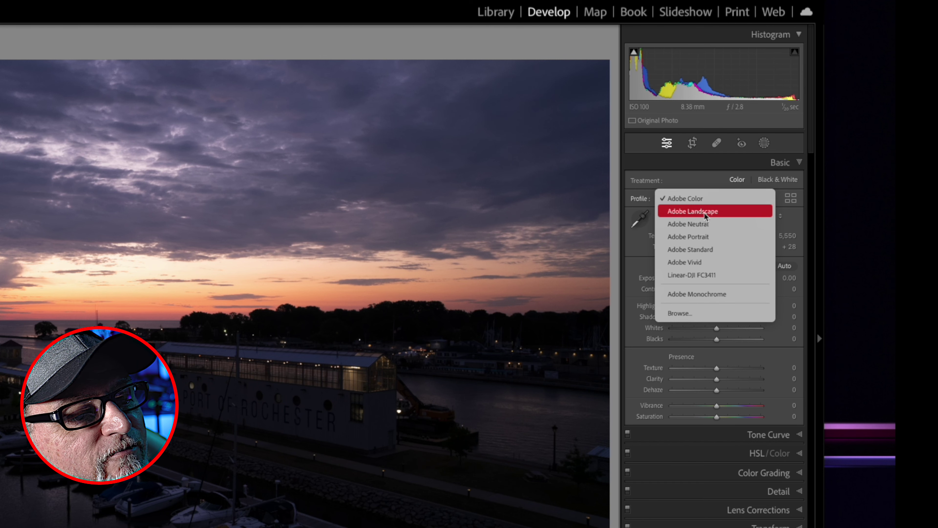
pyautogui.click(714, 213)
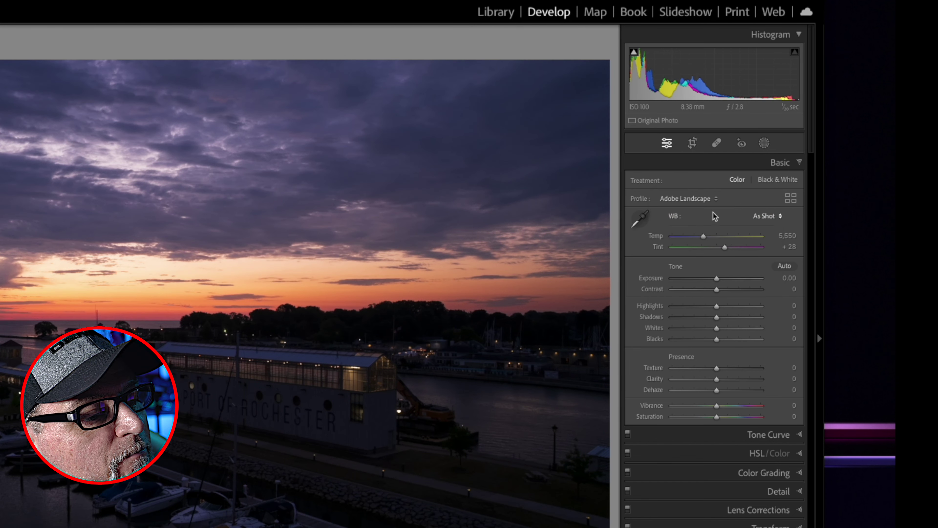
pyautogui.click(695, 202)
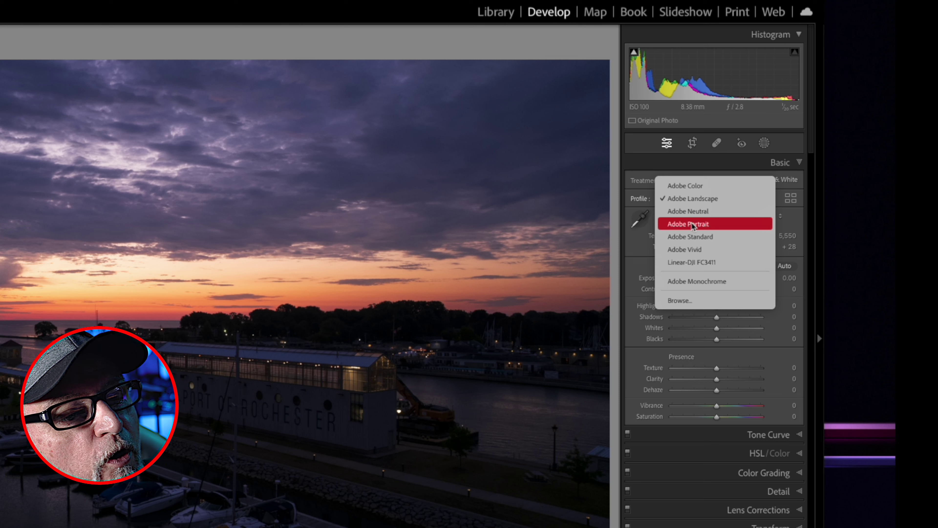
pyautogui.click(692, 213)
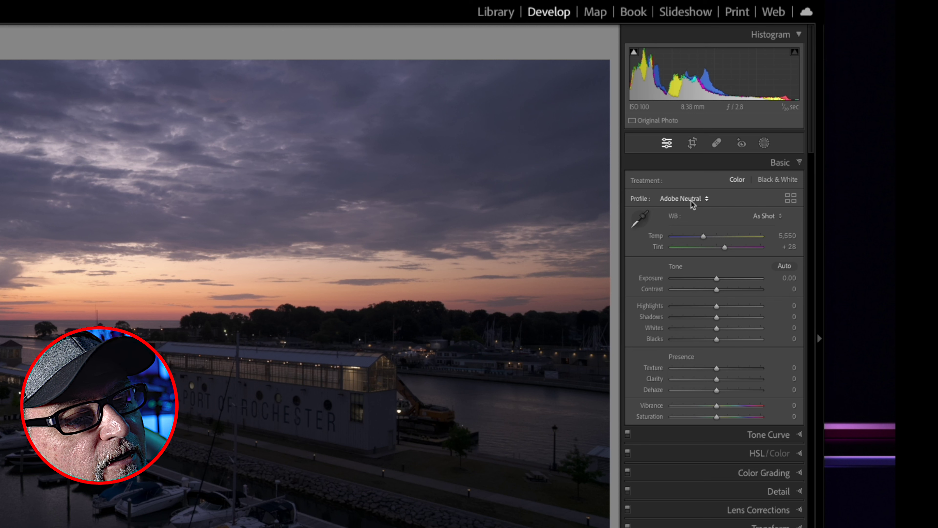
# Examine the Adobe Raw profile previews in the Profile Browser and close it.
pyautogui.click(692, 199)
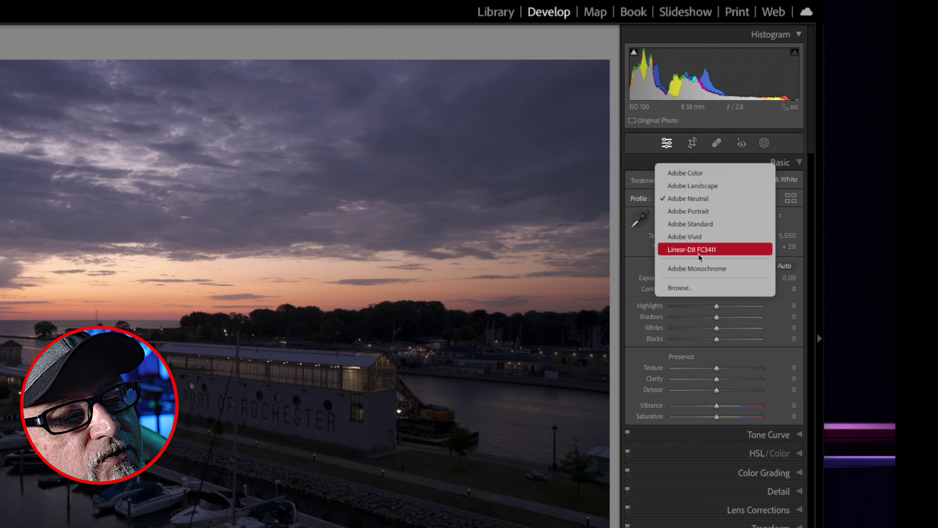
pyautogui.click(688, 290)
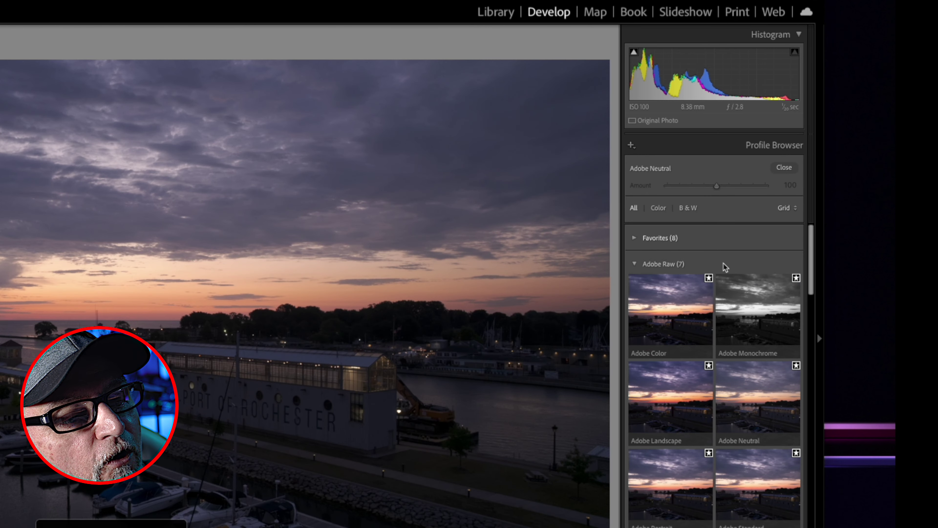
pyautogui.click(784, 167)
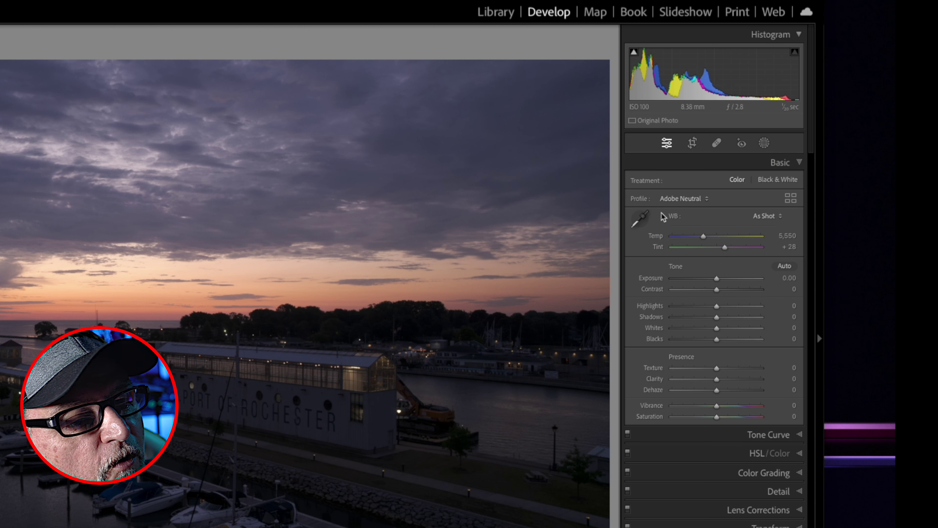
# Apply the Linear-DJI FC3411 profile to the photo and run the automatic tone adjustment.
pyautogui.click(689, 204)
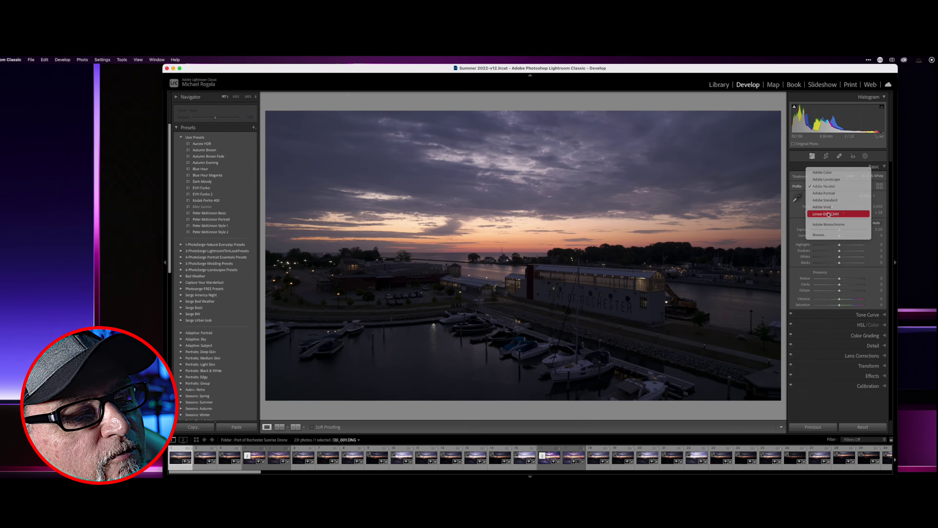
pyautogui.click(712, 245)
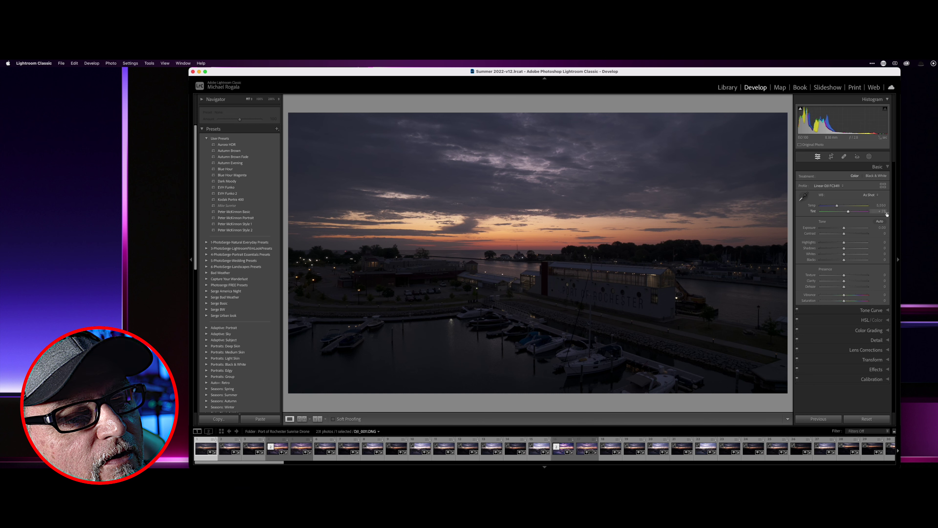
pyautogui.click(880, 222)
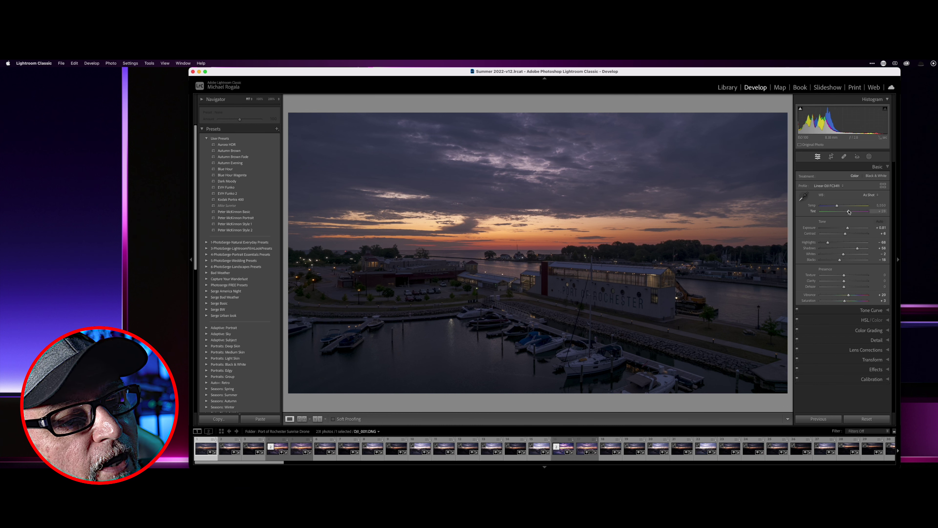
# Raise the white balance Temp and Tint slightly for a warmer, more magenta look.
pyautogui.moveTo(838, 207); pyautogui.dragTo(841, 207)
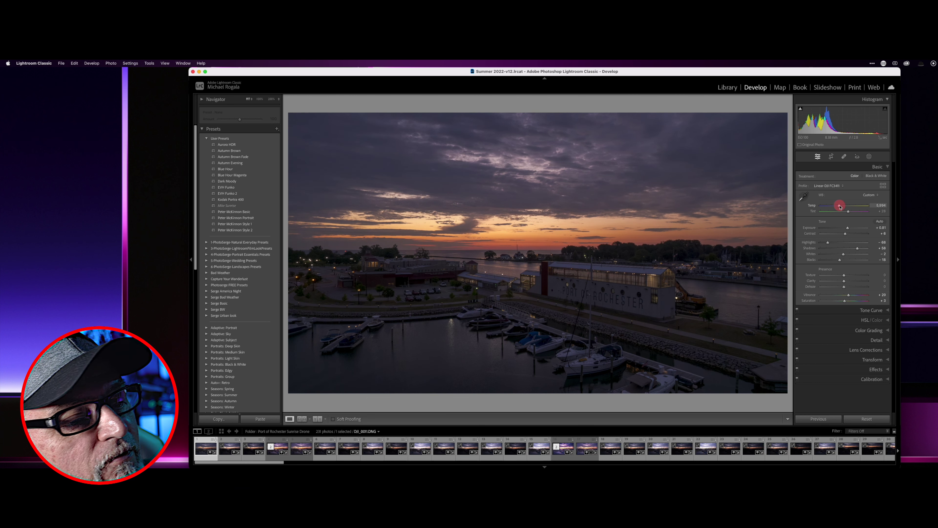
pyautogui.moveTo(848, 212); pyautogui.dragTo(850, 211)
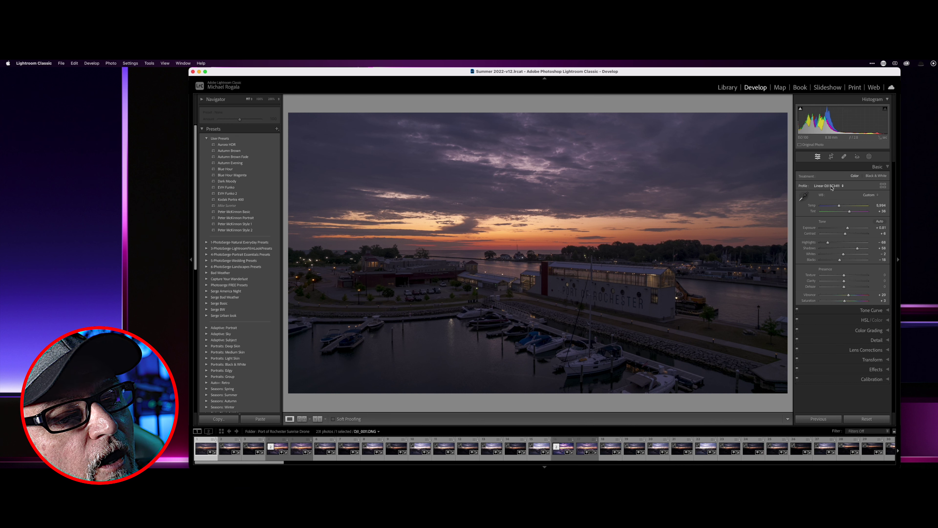
# Reset all develop adjustments on the photo and set its profile to Linear-DJI FC3411.
pyautogui.click(832, 187)
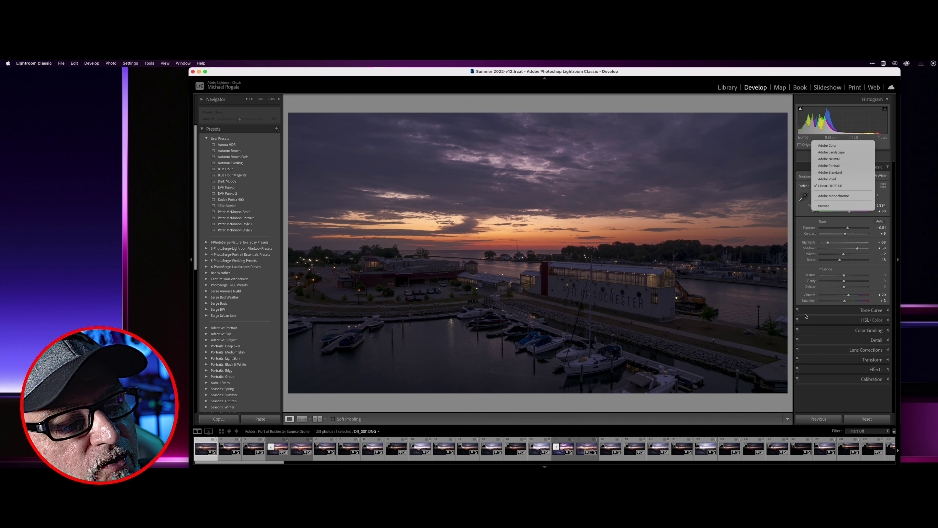
pyautogui.click(860, 405)
pyautogui.click(866, 419)
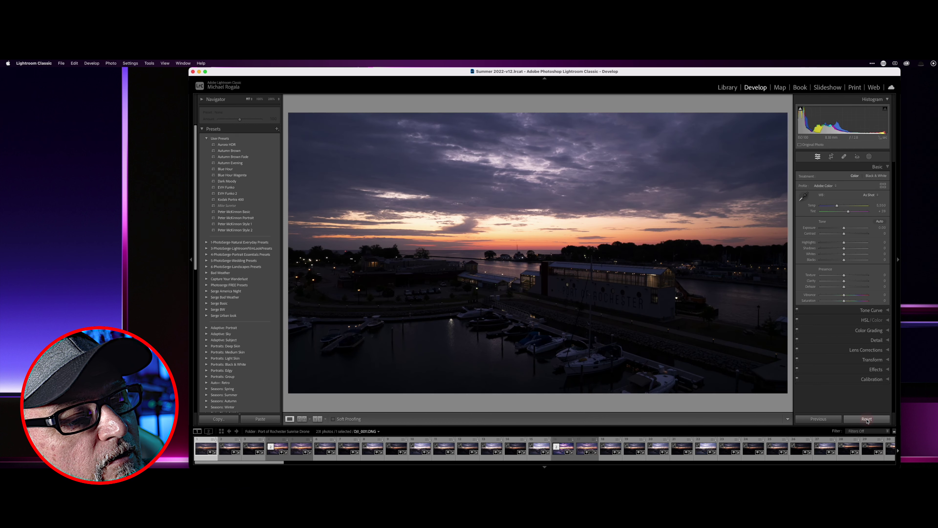
pyautogui.click(827, 186)
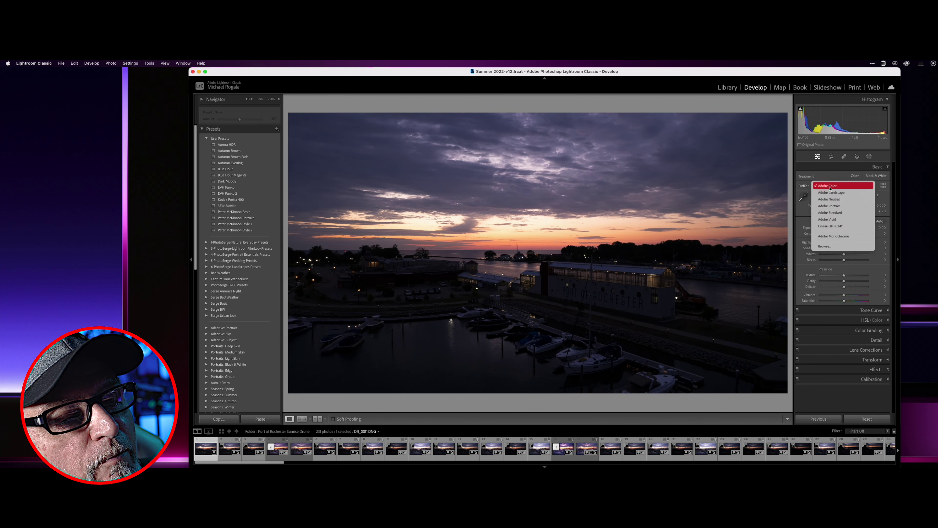
pyautogui.click(832, 226)
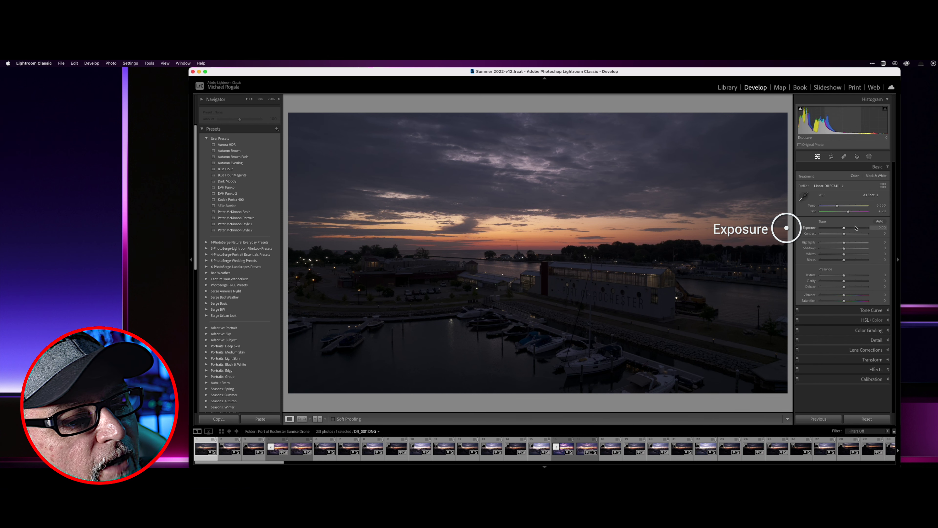
# Try raising Exposure to about +1.65 and turn on the shadow clipping warning.
pyautogui.moveTo(845, 229); pyautogui.dragTo(847, 229)
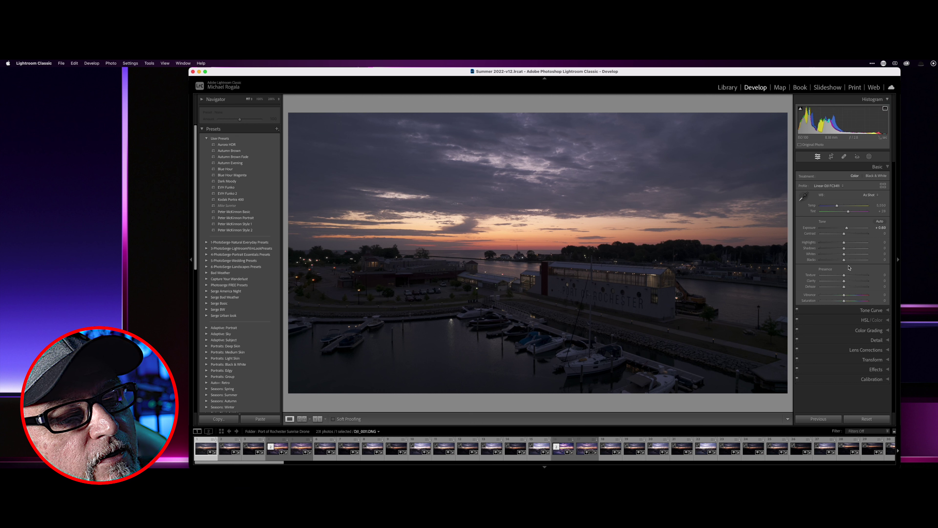
pyautogui.moveTo(849, 228); pyautogui.dragTo(855, 226)
pyautogui.click(800, 109)
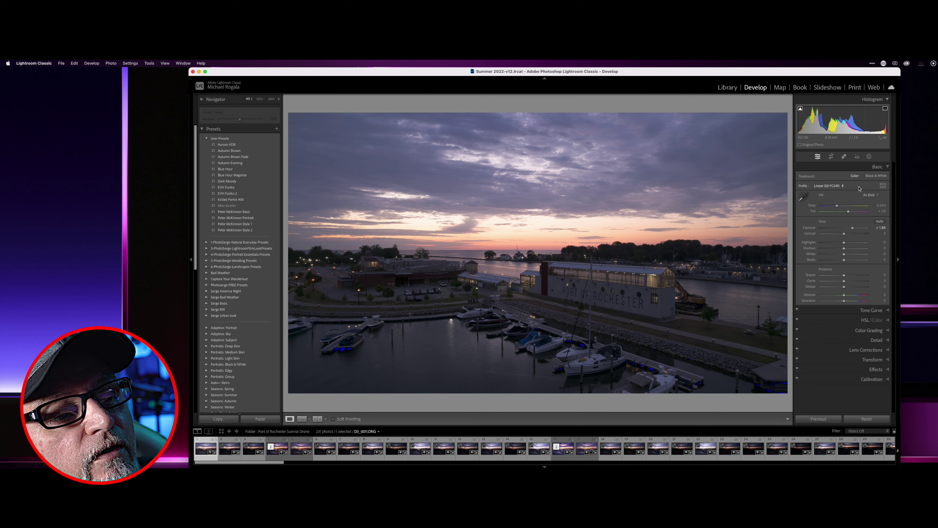
# Try strongly negative Exposure values with shadow clipping shown, and reset Exposure to its default.
pyautogui.moveTo(853, 227); pyautogui.dragTo(838, 229)
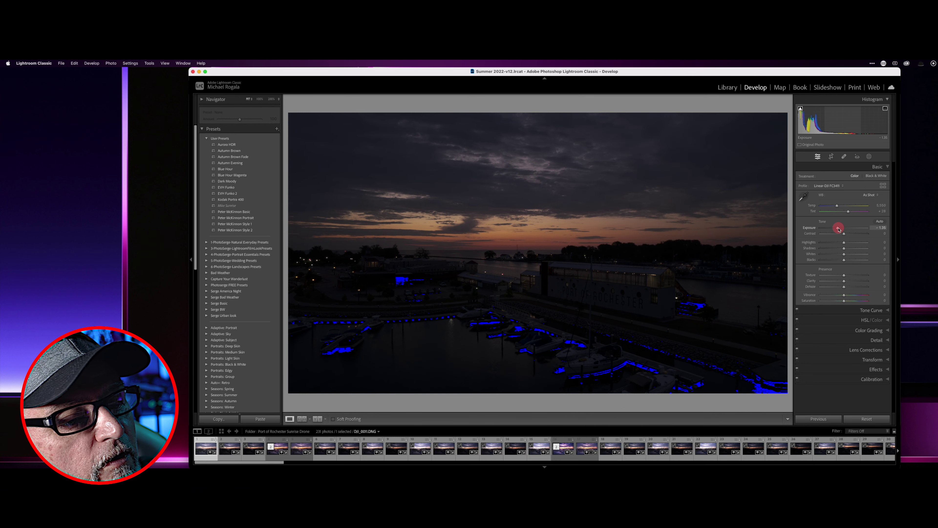
pyautogui.moveTo(838, 229); pyautogui.dragTo(838, 229)
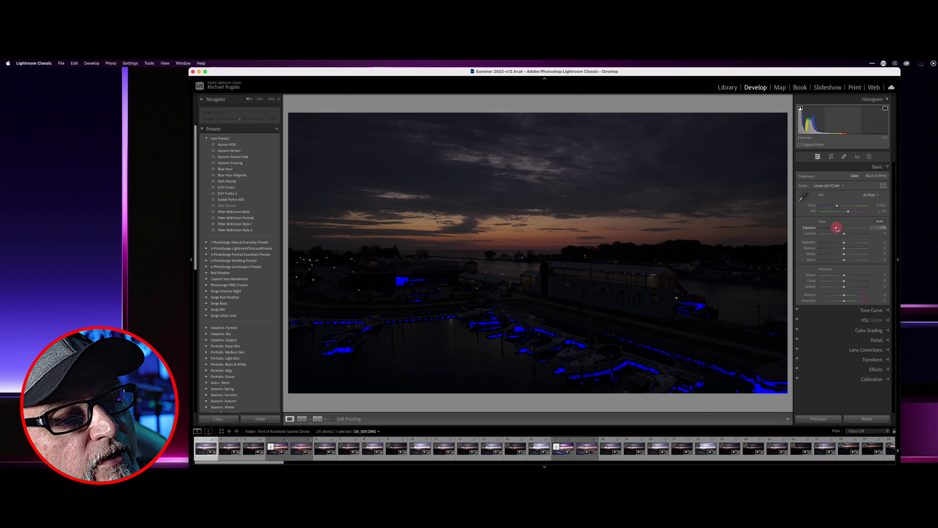
pyautogui.moveTo(836, 228); pyautogui.dragTo(838, 228)
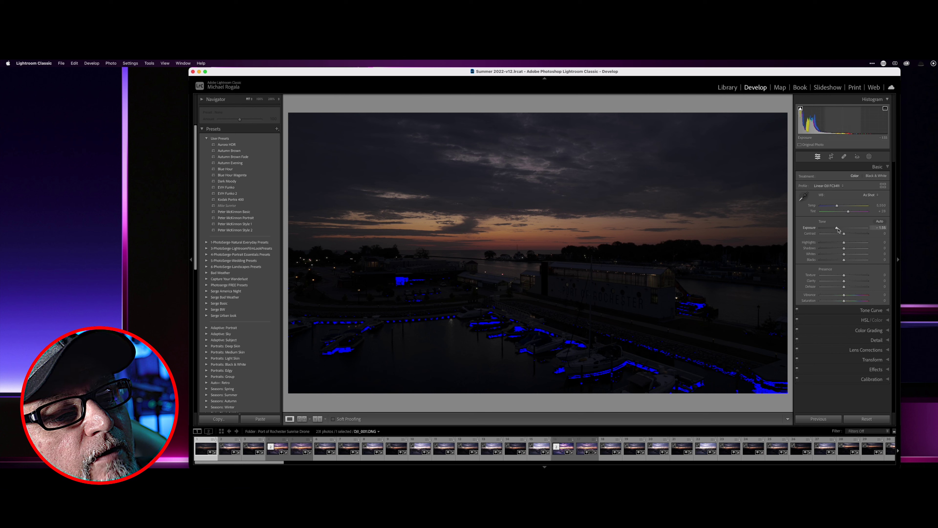
pyautogui.moveTo(837, 229)
pyautogui.mouseDown()
pyautogui.moveTo(862, 228)
pyautogui.moveTo(833, 231)
pyautogui.mouseUp()
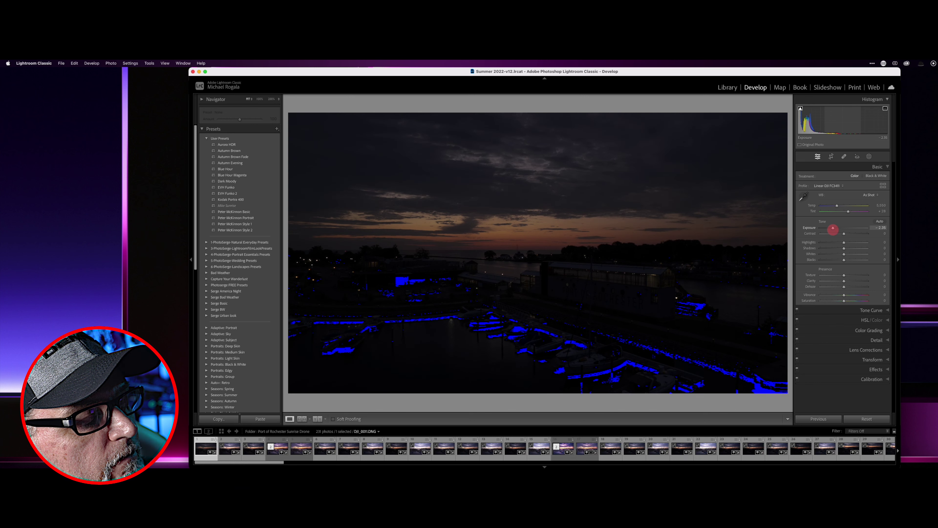
pyautogui.moveTo(833, 231)
pyautogui.mouseDown()
pyautogui.moveTo(866, 226)
pyautogui.moveTo(847, 226)
pyautogui.mouseUp()
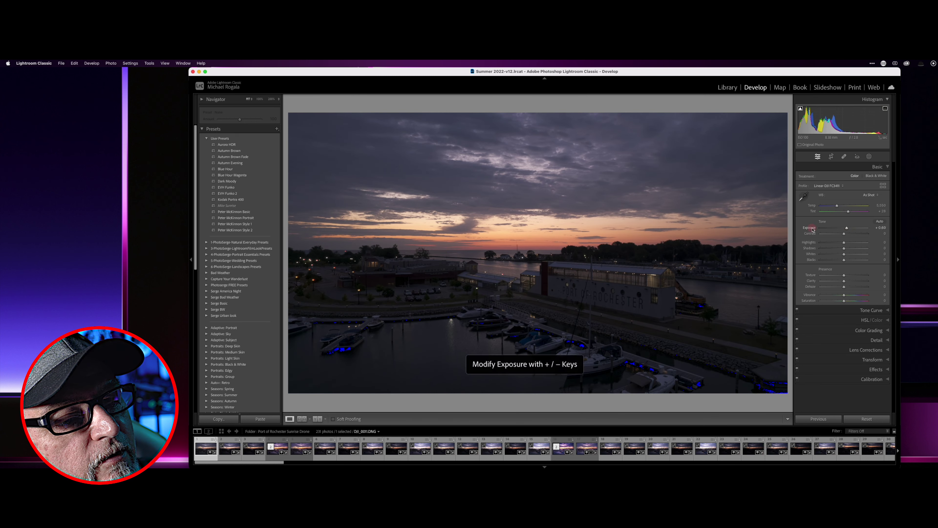
pyautogui.doubleClick(809, 229)
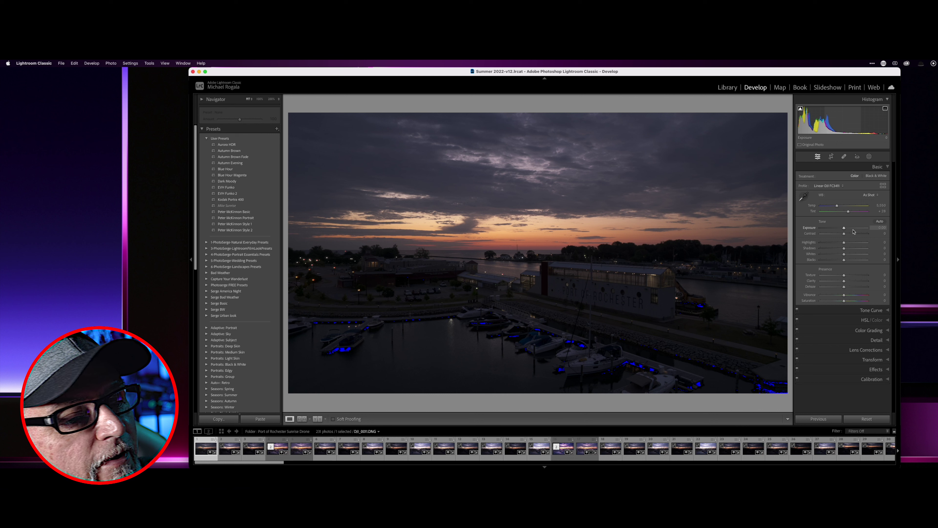
pyautogui.moveTo(884, 119); pyautogui.dragTo(882, 118)
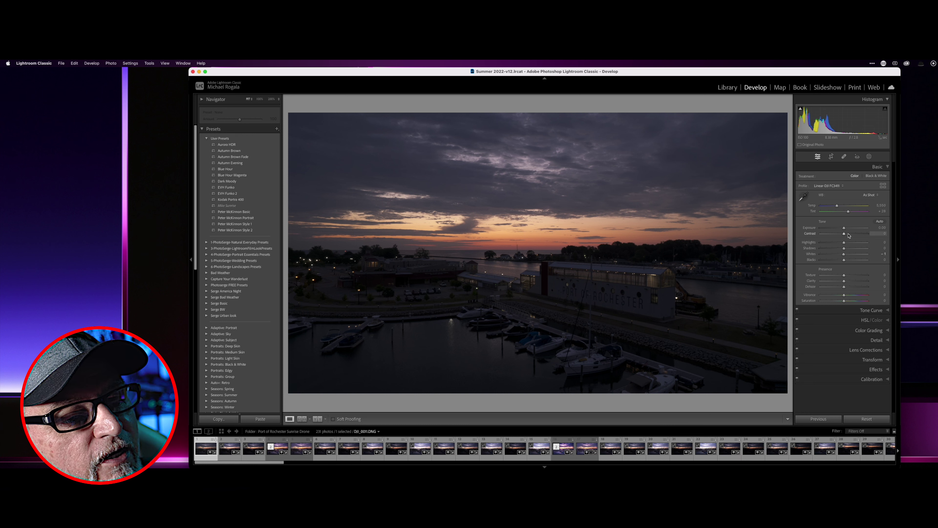
# Try changes to Contrast, Whites and Blacks, and reset these tone sliders to their defaults.
pyautogui.moveTo(847, 235); pyautogui.dragTo(842, 260)
pyautogui.click(845, 260)
pyautogui.doubleClick(815, 260)
pyautogui.doubleClick(814, 254)
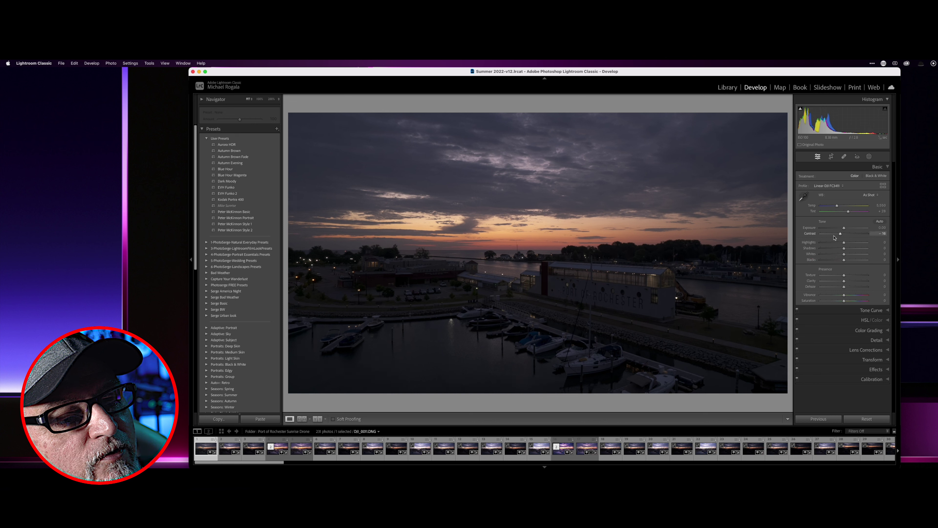
pyautogui.doubleClick(810, 234)
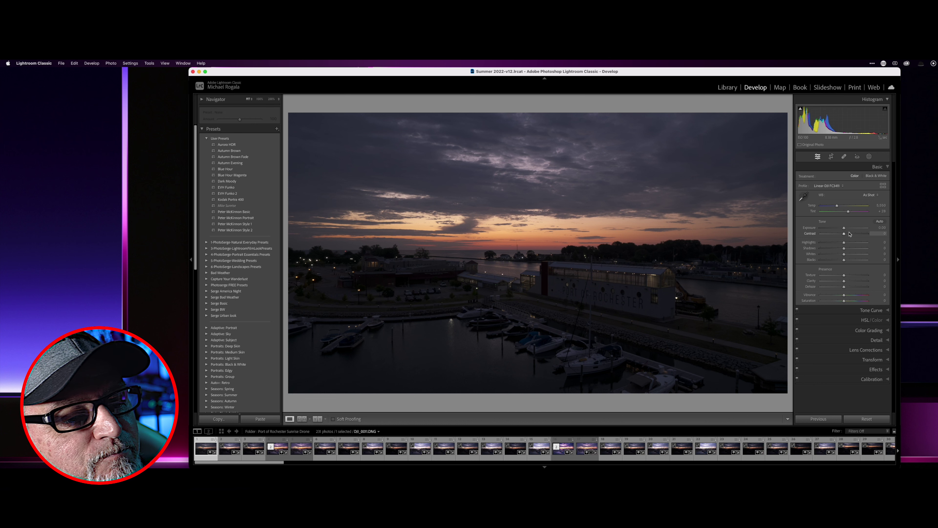
# Lower the photo's Contrast to about −46.
pyautogui.moveTo(844, 237); pyautogui.dragTo(835, 239)
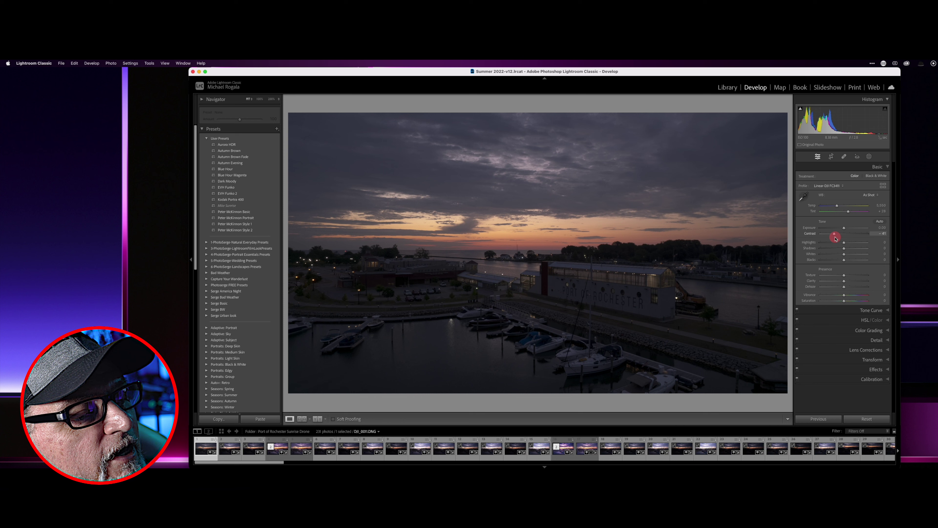
pyautogui.moveTo(836, 238); pyautogui.dragTo(834, 238)
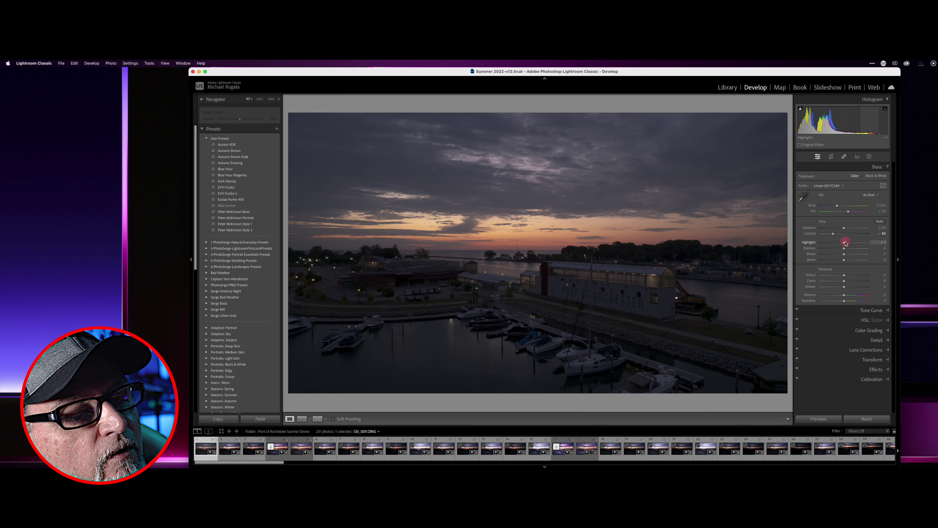
# Raise Highlights to about +20 and Shadows to about +16.
pyautogui.moveTo(846, 242)
pyautogui.mouseDown()
pyautogui.moveTo(833, 242)
pyautogui.moveTo(848, 242)
pyautogui.mouseUp()
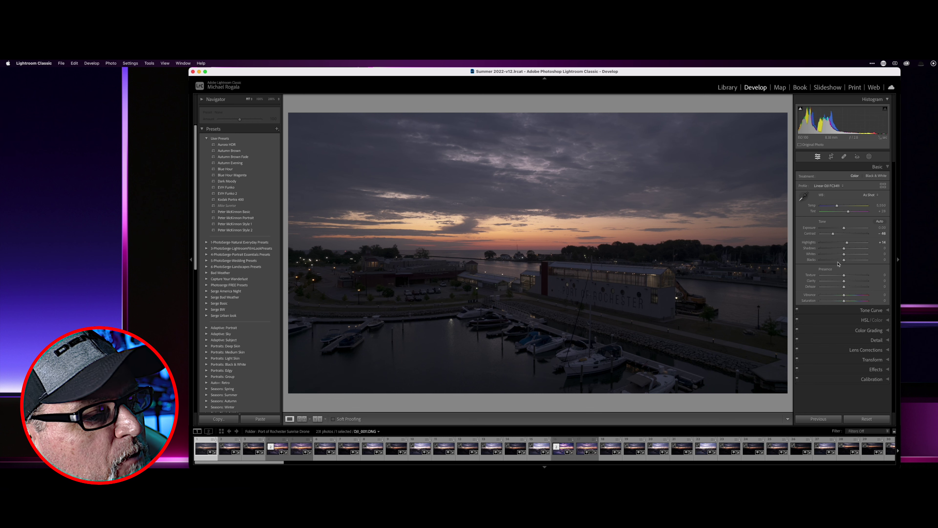
pyautogui.moveTo(847, 243); pyautogui.dragTo(849, 244)
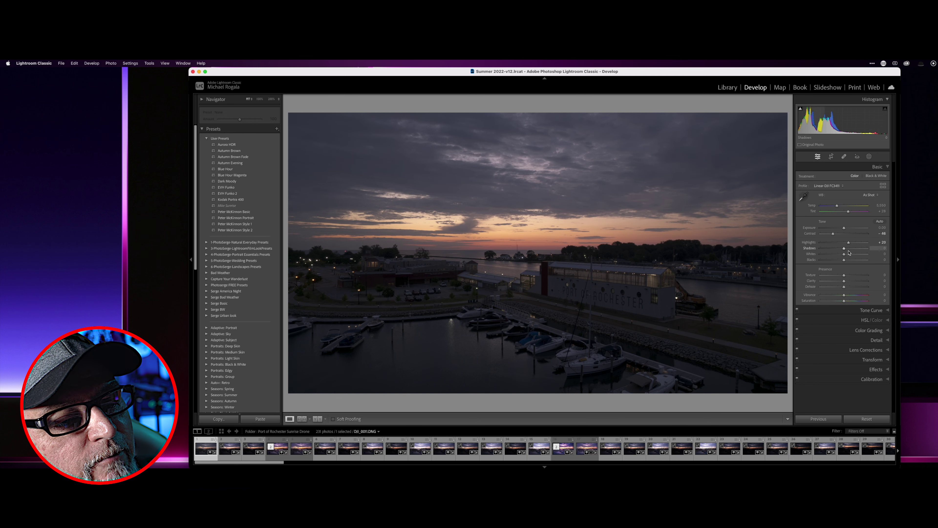
pyautogui.moveTo(844, 250); pyautogui.dragTo(846, 248)
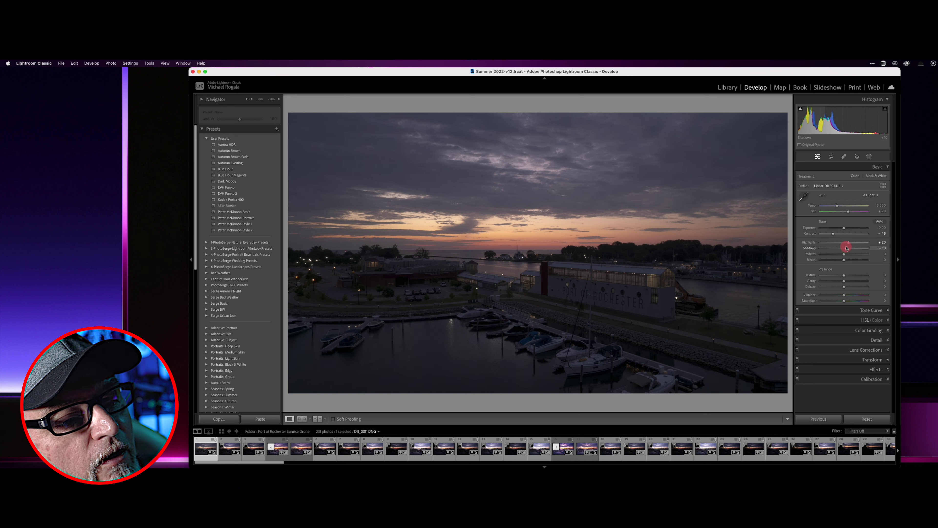
pyautogui.moveTo(848, 248); pyautogui.dragTo(849, 248)
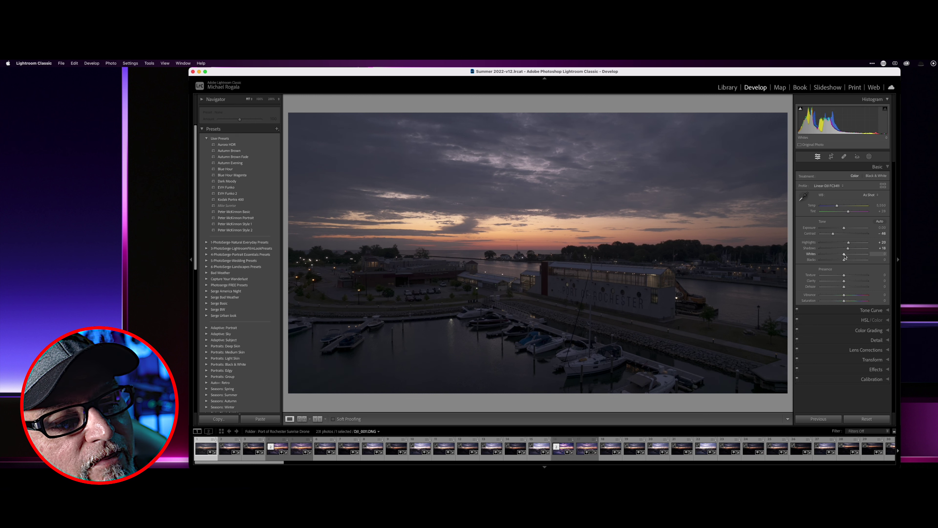
# Set Whites to about +14 and Blacks to about −24, and bring Highlights to about +8.
pyautogui.click(845, 255)
pyautogui.moveTo(845, 255); pyautogui.dragTo(850, 254)
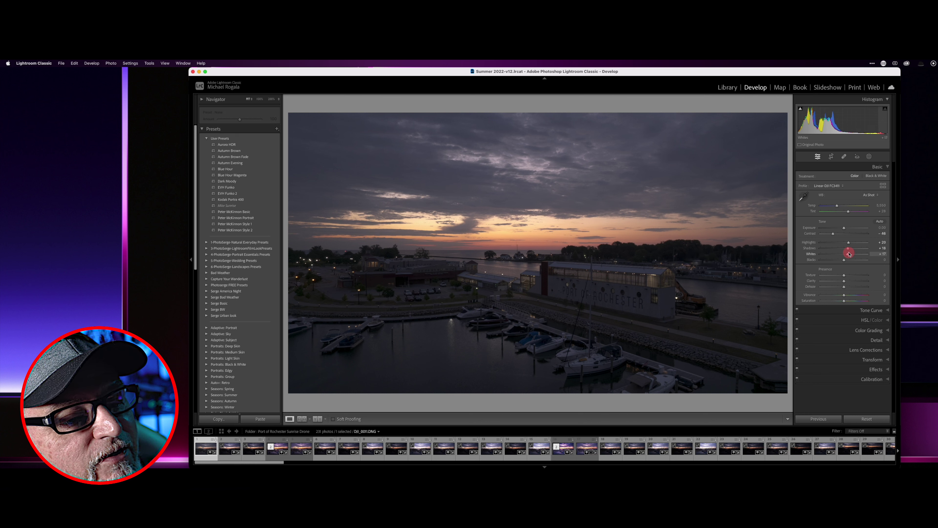
pyautogui.moveTo(848, 254)
pyautogui.mouseDown()
pyautogui.moveTo(839, 261)
pyautogui.moveTo(848, 245)
pyautogui.mouseUp()
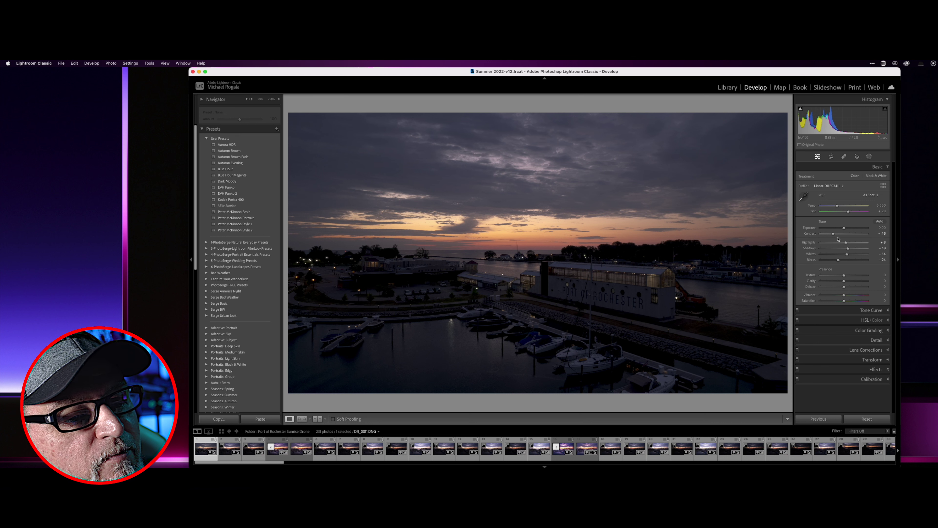
# Lower Contrast to about −51 and raise Whites to about +25.
pyautogui.moveTo(833, 233)
pyautogui.mouseDown()
pyautogui.moveTo(843, 235)
pyautogui.moveTo(832, 234)
pyautogui.mouseUp()
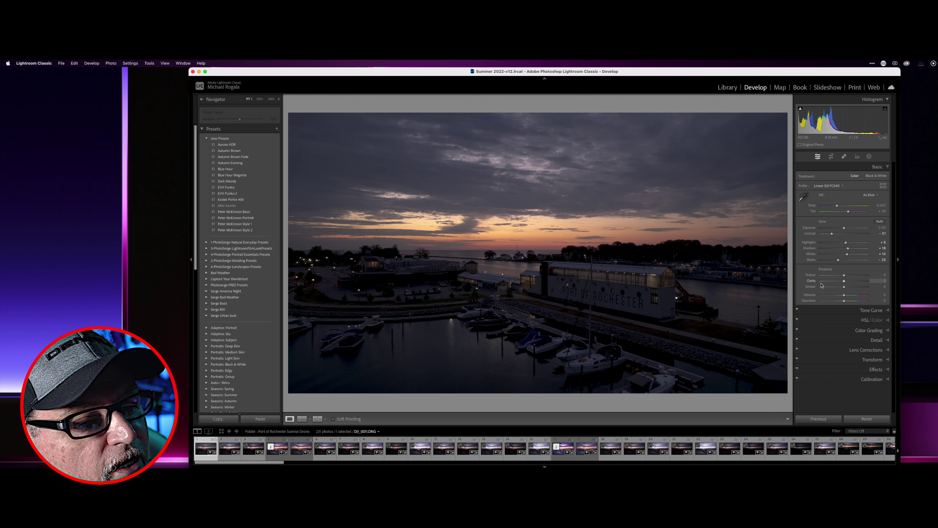
pyautogui.press('alt')
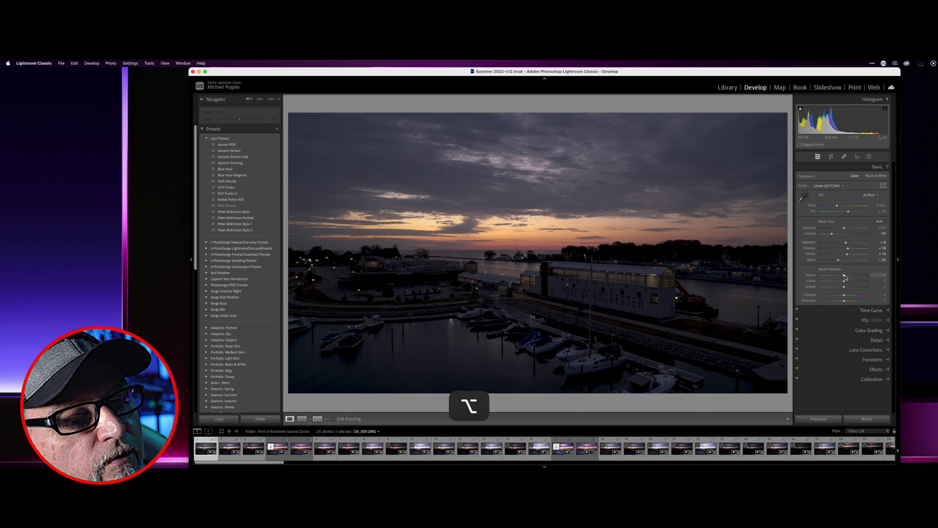
pyautogui.moveTo(847, 254); pyautogui.dragTo(849, 255)
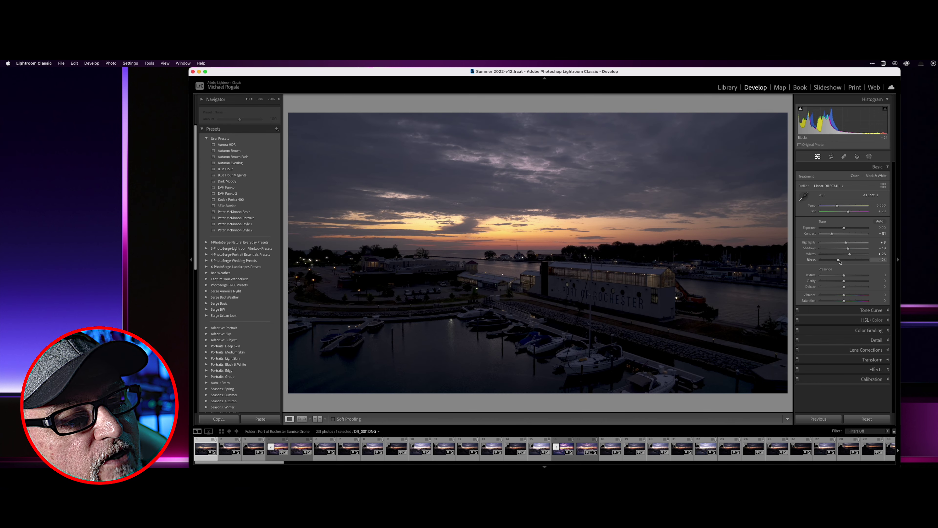
# Adjust Blacks to about −9 while previewing the shadow clipping, and bring Contrast to about −38.
pyautogui.moveTo(839, 262); pyautogui.dragTo(831, 263)
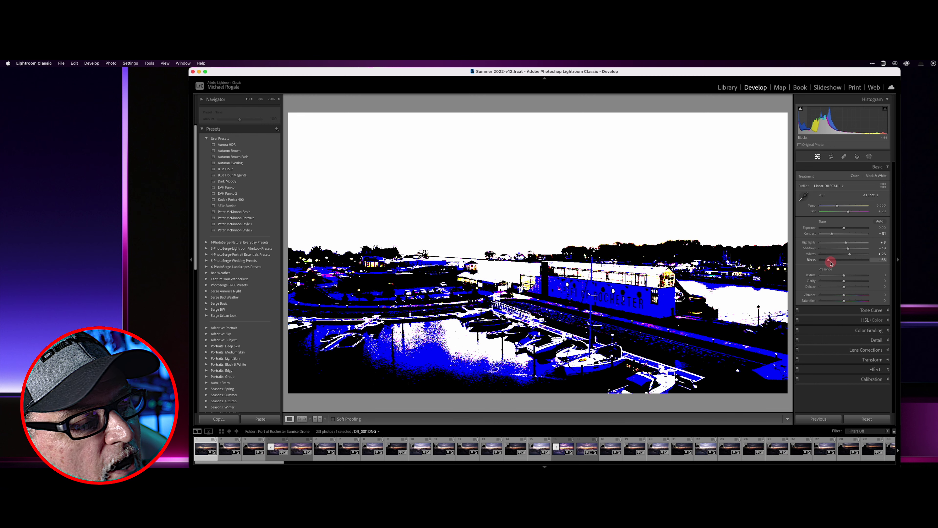
pyautogui.moveTo(831, 263); pyautogui.dragTo(836, 263)
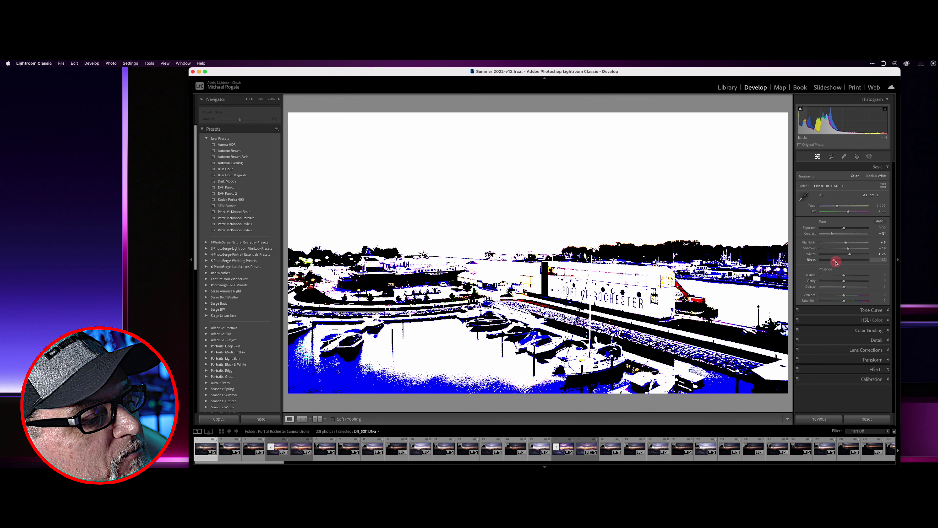
pyautogui.moveTo(836, 262); pyautogui.dragTo(834, 261)
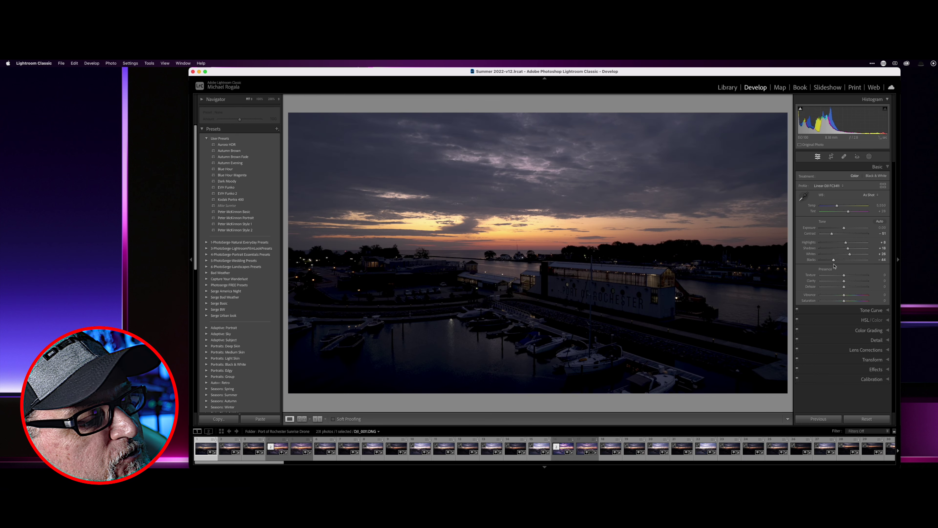
pyautogui.moveTo(834, 261); pyautogui.dragTo(841, 261)
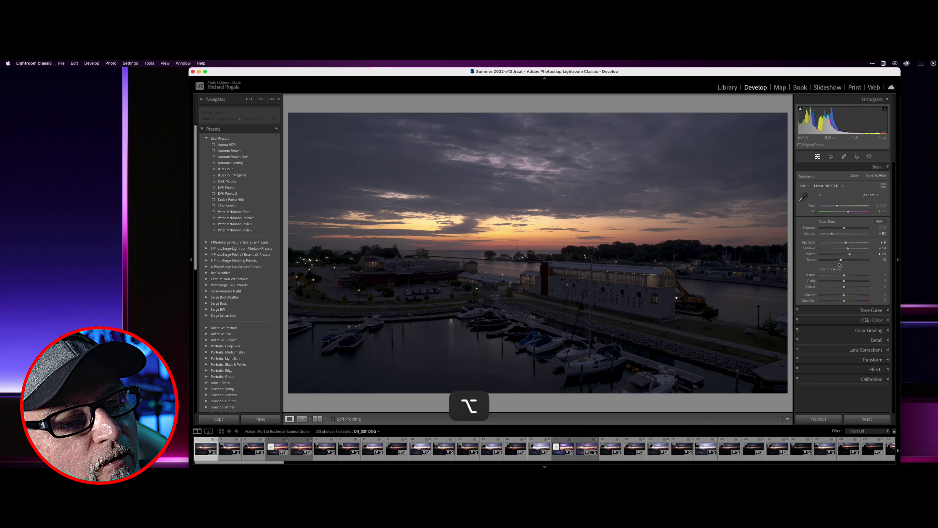
pyautogui.moveTo(841, 261); pyautogui.dragTo(844, 262)
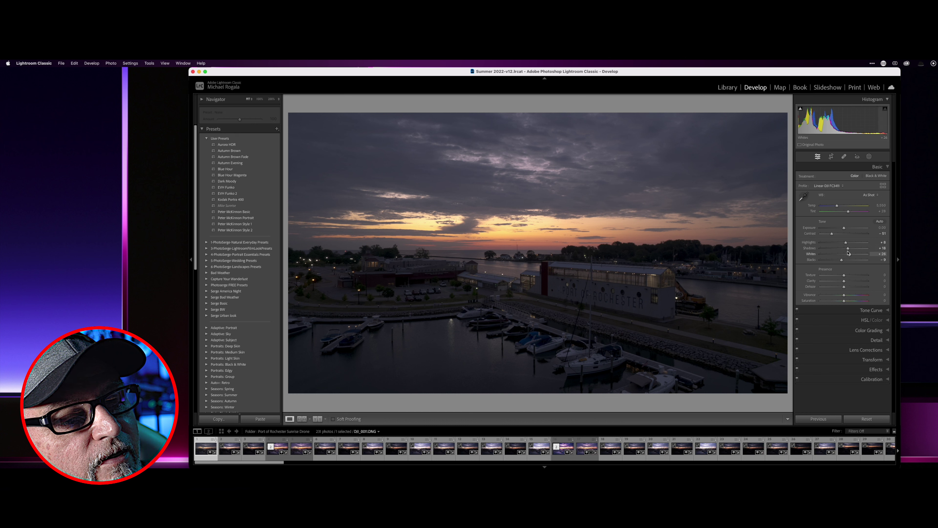
pyautogui.moveTo(831, 234); pyautogui.dragTo(837, 237)
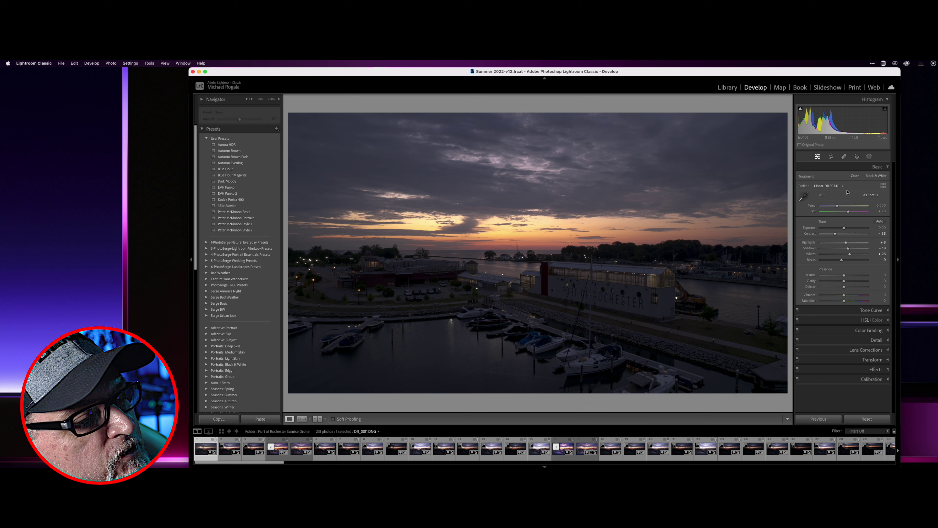
# Try a white balance sampled from the boat in the foreground, adjusting Temp to about 7,237 and Tint to about +32.
pyautogui.click(805, 199)
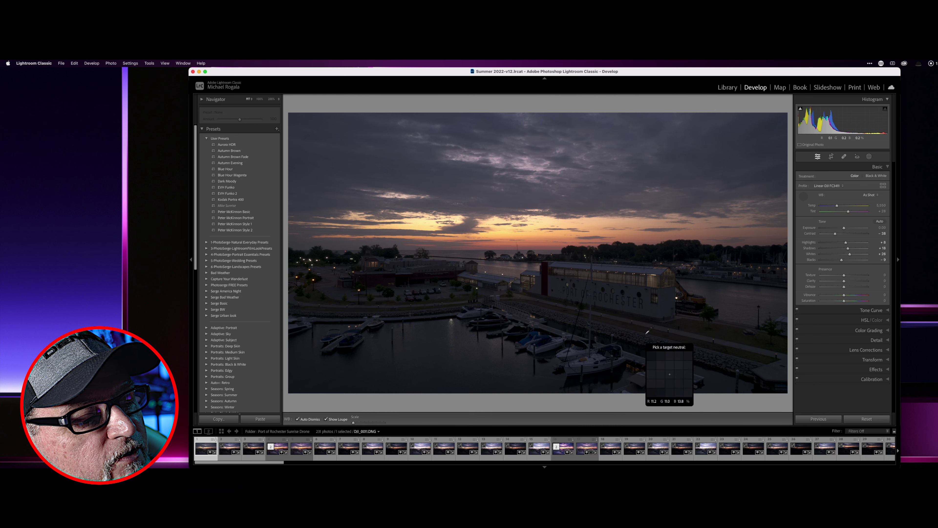
pyautogui.click(591, 362)
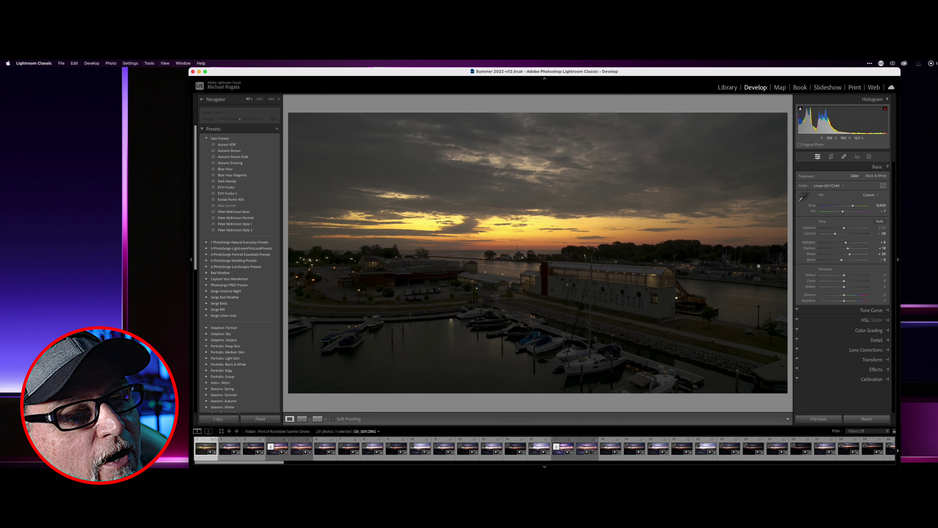
pyautogui.moveTo(853, 206)
pyautogui.mouseDown()
pyautogui.moveTo(842, 213)
pyautogui.moveTo(851, 212)
pyautogui.mouseUp()
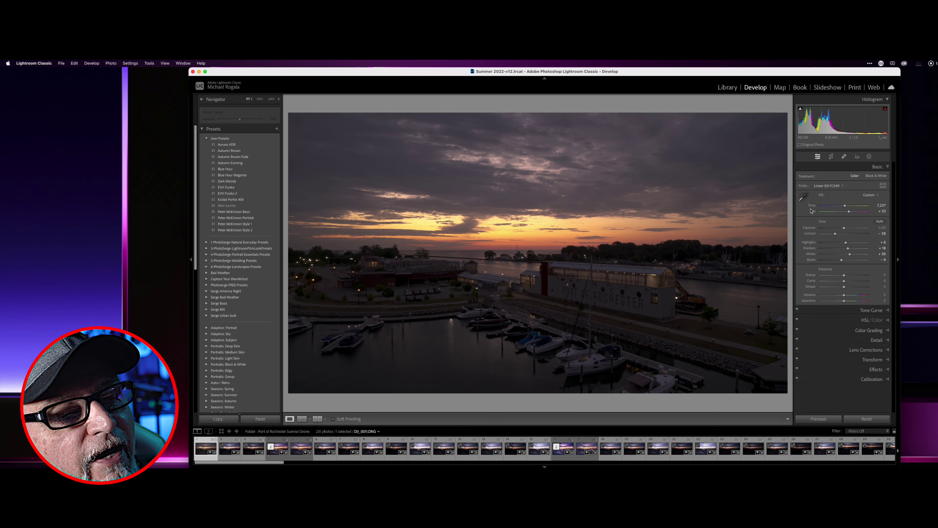
# Reset Temp and Tint, and adjust them to about 6,370 and +46.
pyautogui.doubleClick(812, 206)
pyautogui.doubleClick(814, 211)
pyautogui.moveTo(831, 207); pyautogui.dragTo(852, 213)
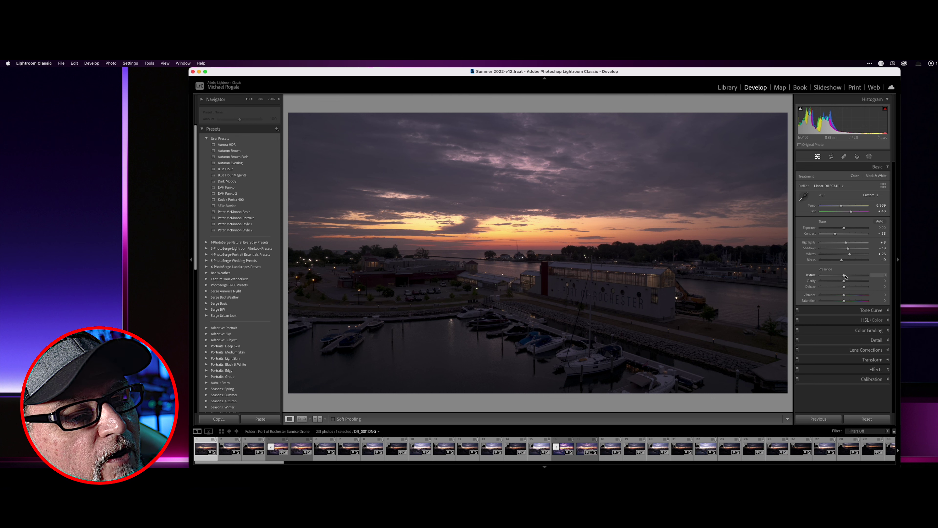
# Test Texture at both ends and settle it at about −61, and raise Clarity to about +45.
pyautogui.moveTo(845, 275); pyautogui.dragTo(874, 276)
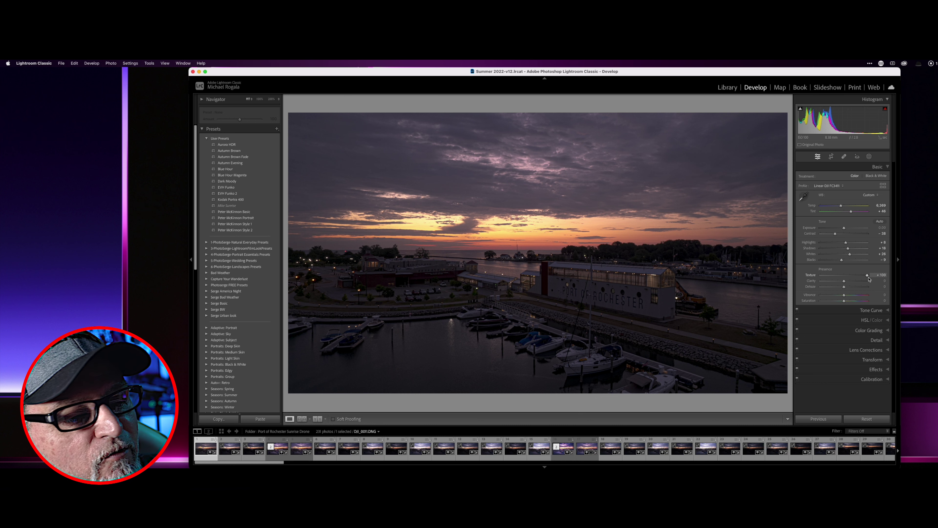
pyautogui.moveTo(868, 277); pyautogui.dragTo(833, 282)
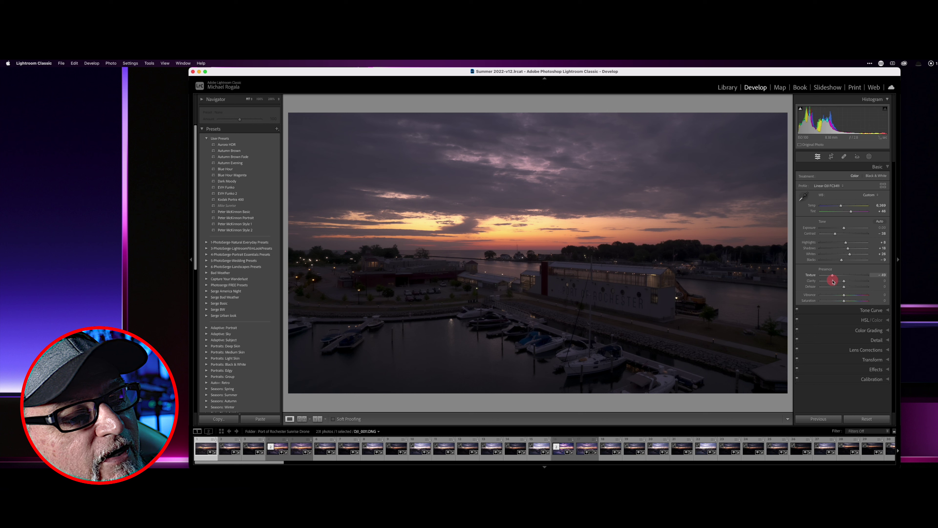
pyautogui.moveTo(833, 282); pyautogui.dragTo(830, 282)
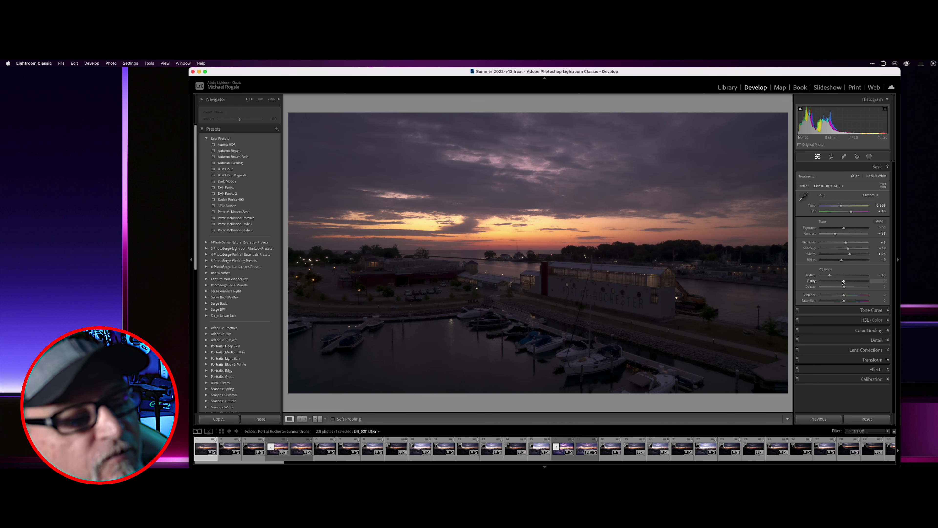
pyautogui.moveTo(846, 282); pyautogui.dragTo(855, 279)
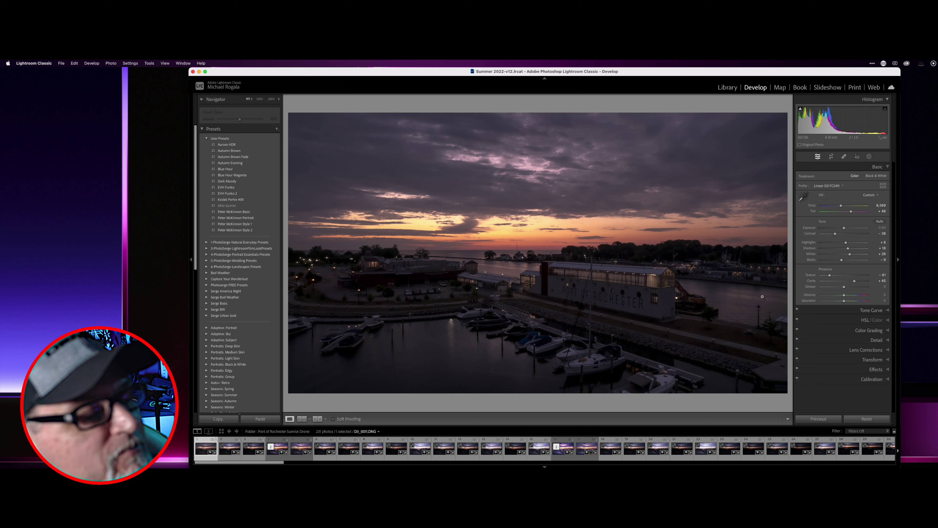